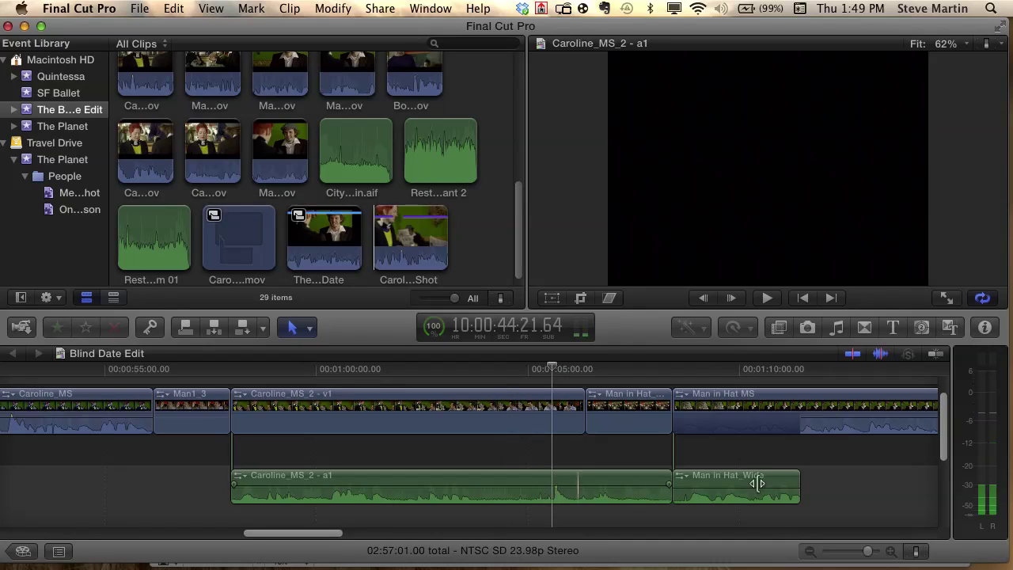
# Set the timeline Clip Appearance to the first option, large waveforms with no filmstrip thumbnails
pyautogui.click(915, 550)
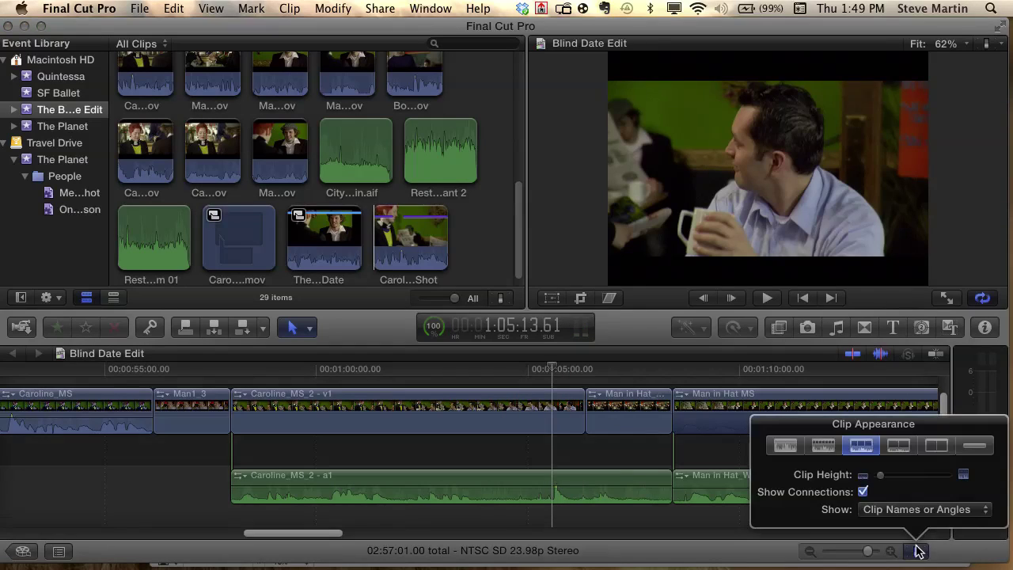
pyautogui.click(782, 448)
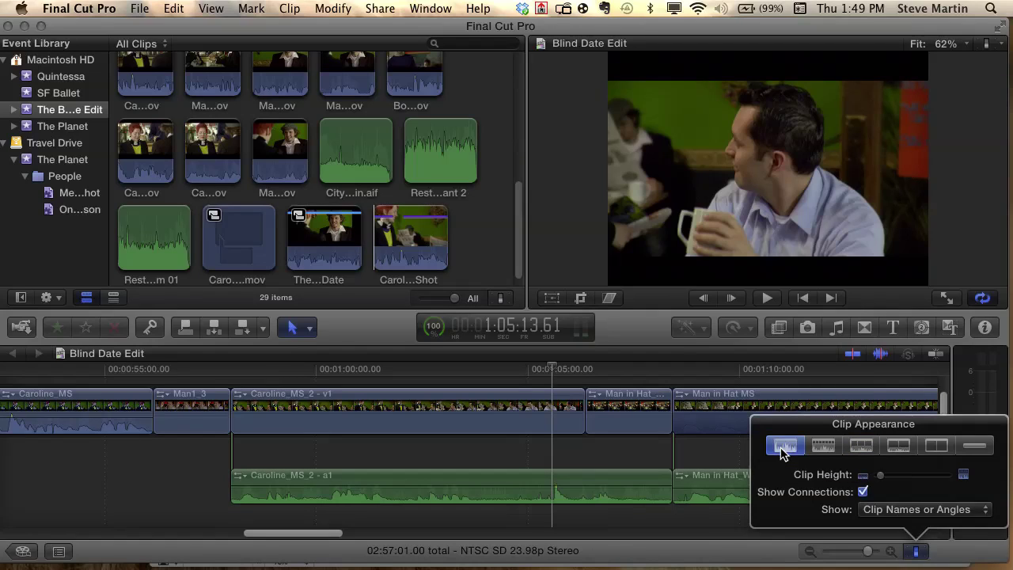
pyautogui.click(631, 517)
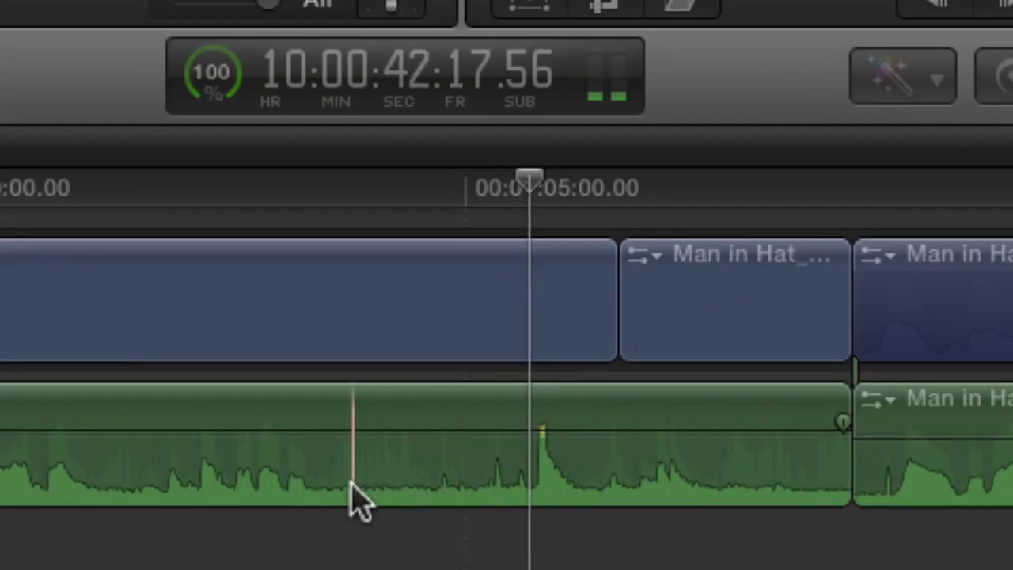
pyautogui.press('space')
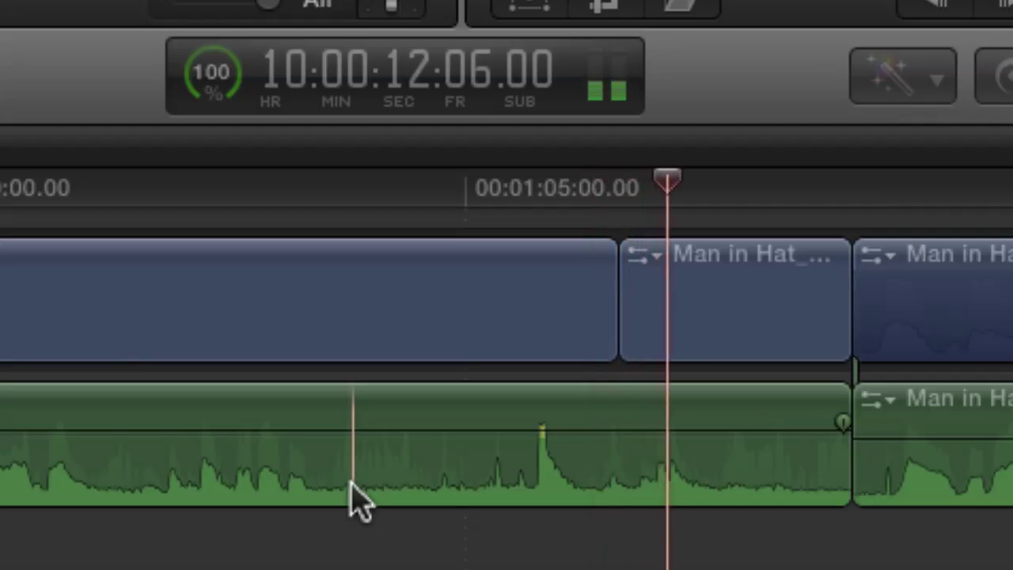
pyautogui.press('space')
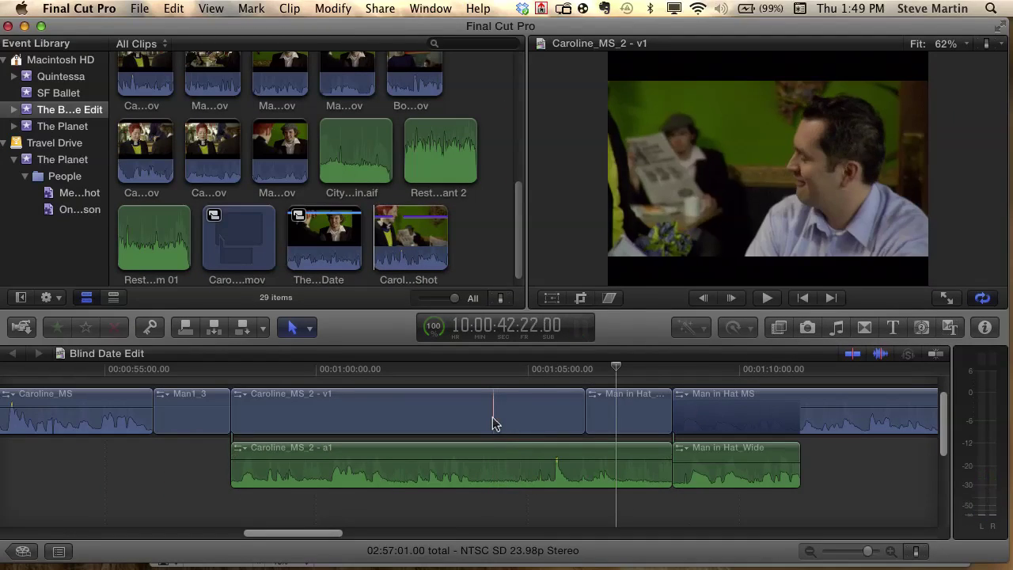
pyautogui.press('space')
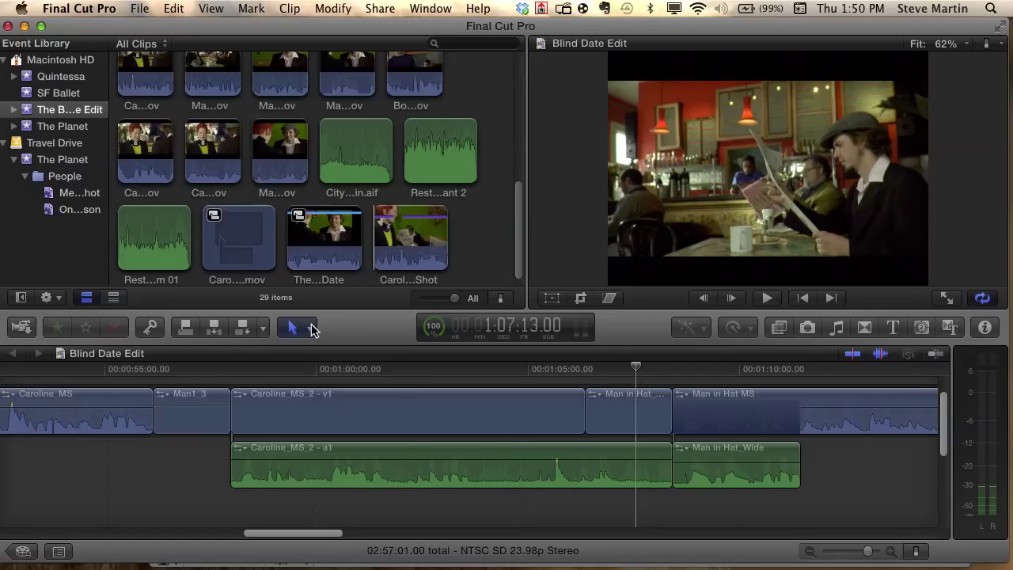
# With the Range Selection tool, mark a quiet stretch just before the spike in Caroline_MS_2 - a1
pyautogui.click(309, 328)
pyautogui.click(331, 421)
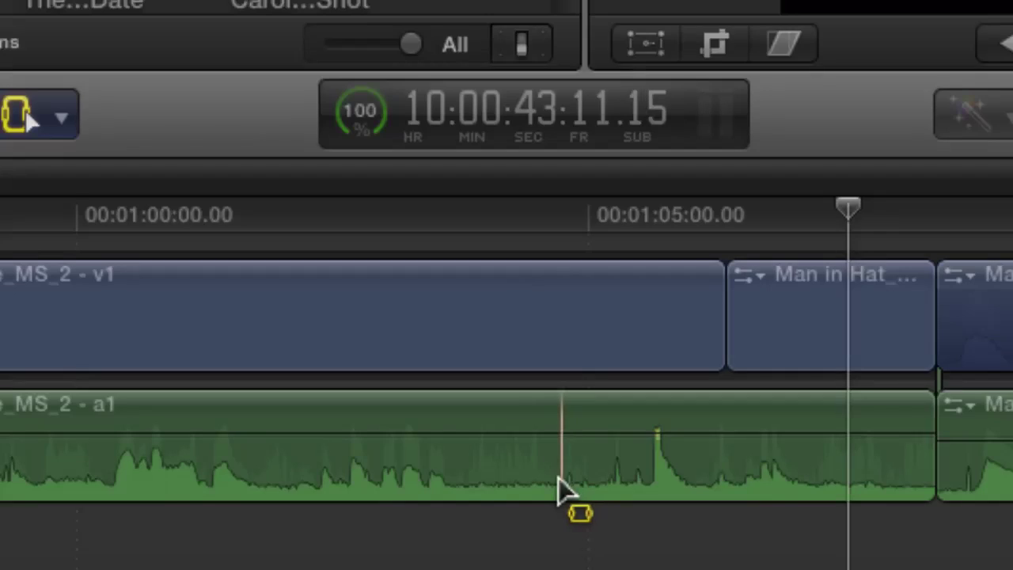
pyautogui.moveTo(465, 459); pyautogui.dragTo(602, 456)
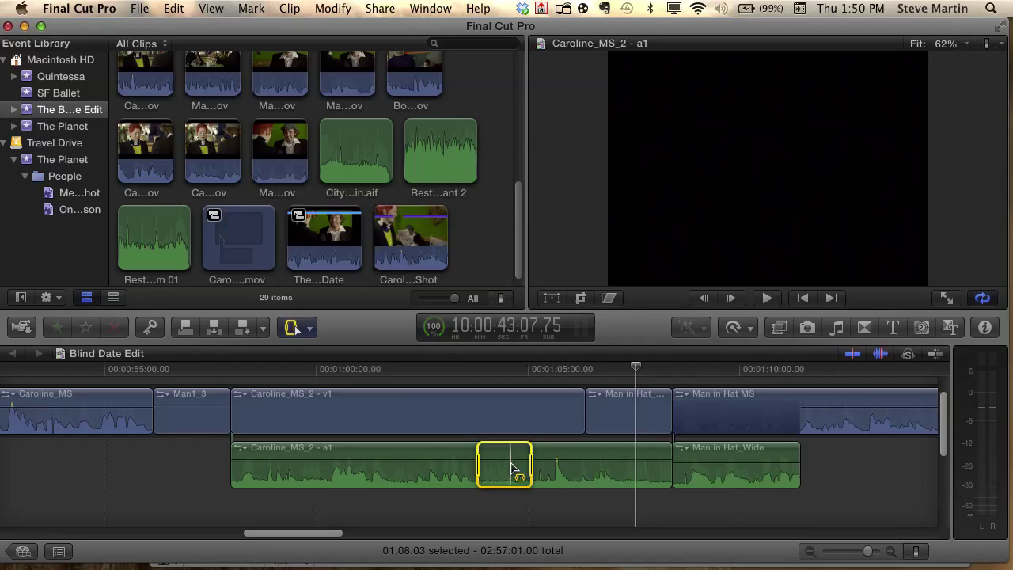
pyautogui.click(538, 504)
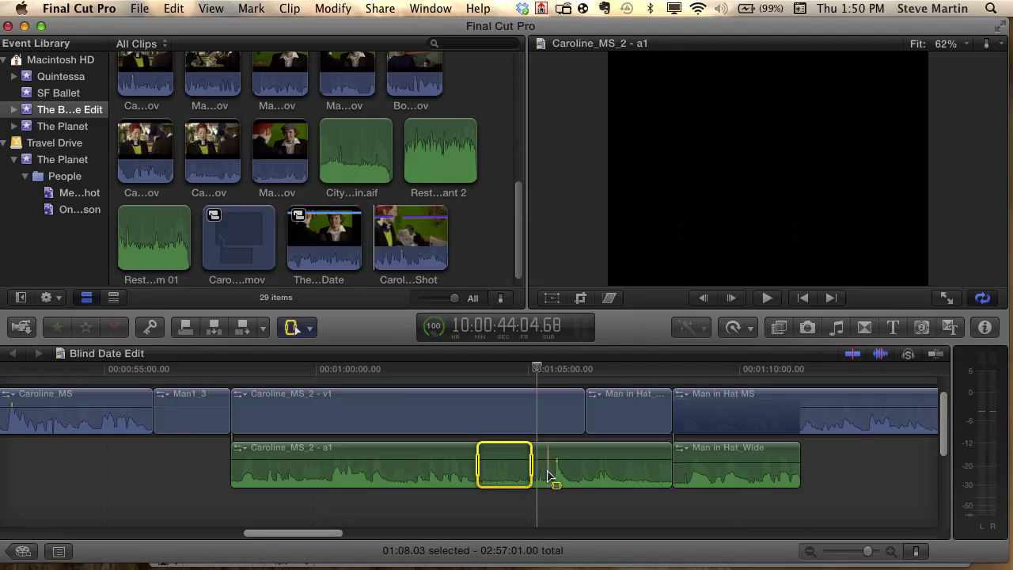
# Enable Clip Skimming from the View menu
pyautogui.click(207, 8)
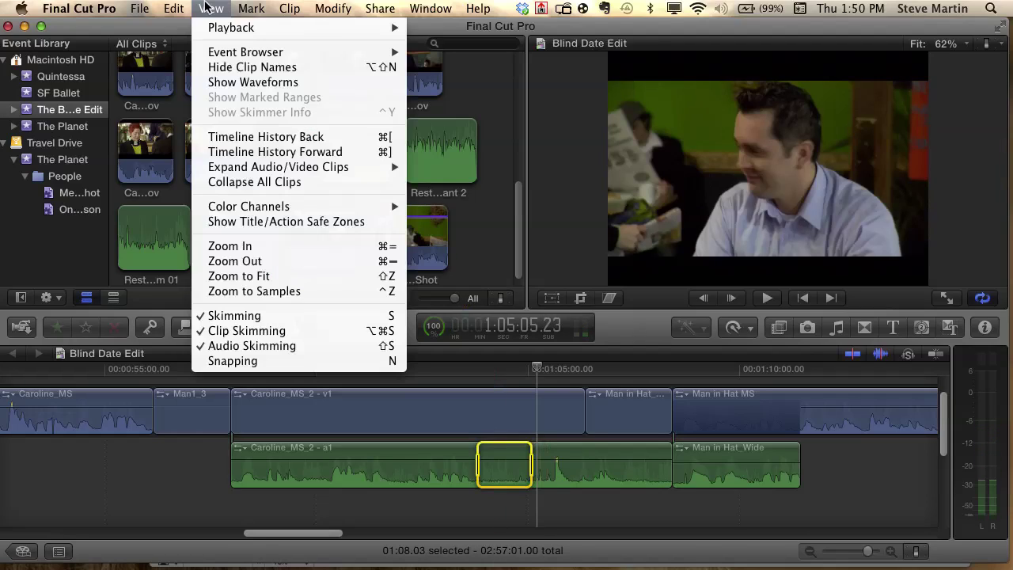
pyautogui.click(215, 334)
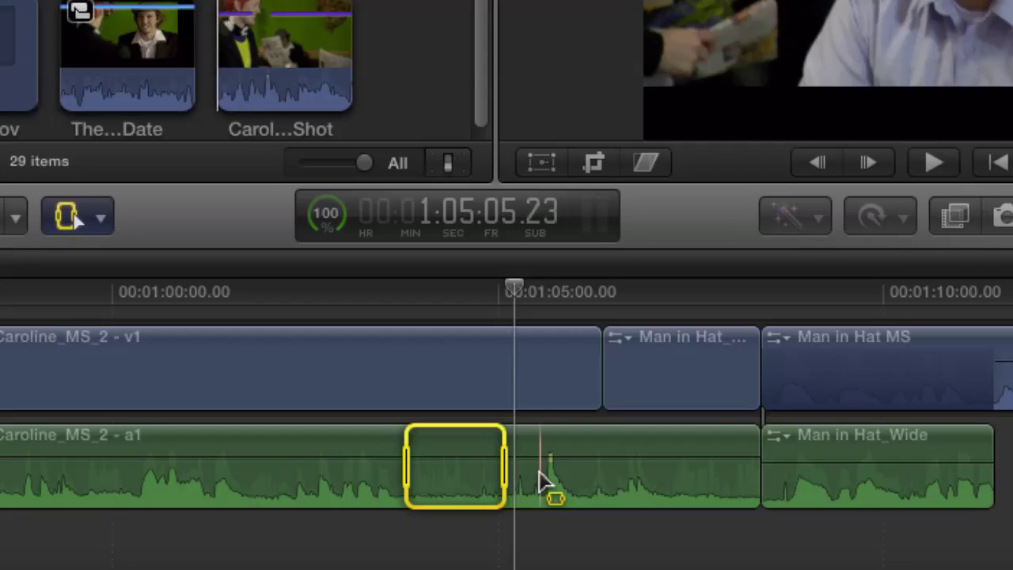
# Blade the Caroline_MS_2 - a1 audio just before and just after the spike
pyautogui.press('super+b')
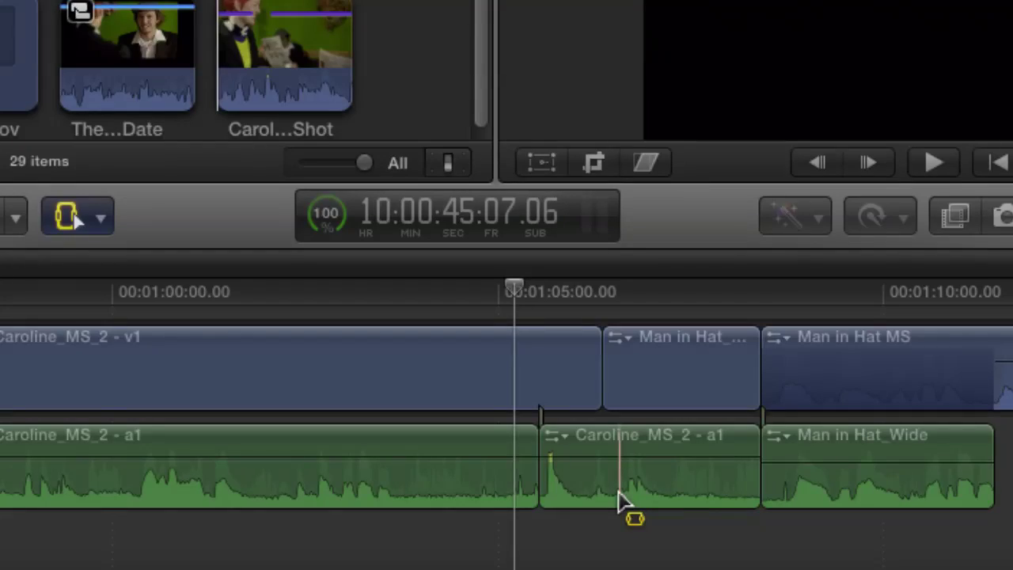
pyautogui.click(619, 497)
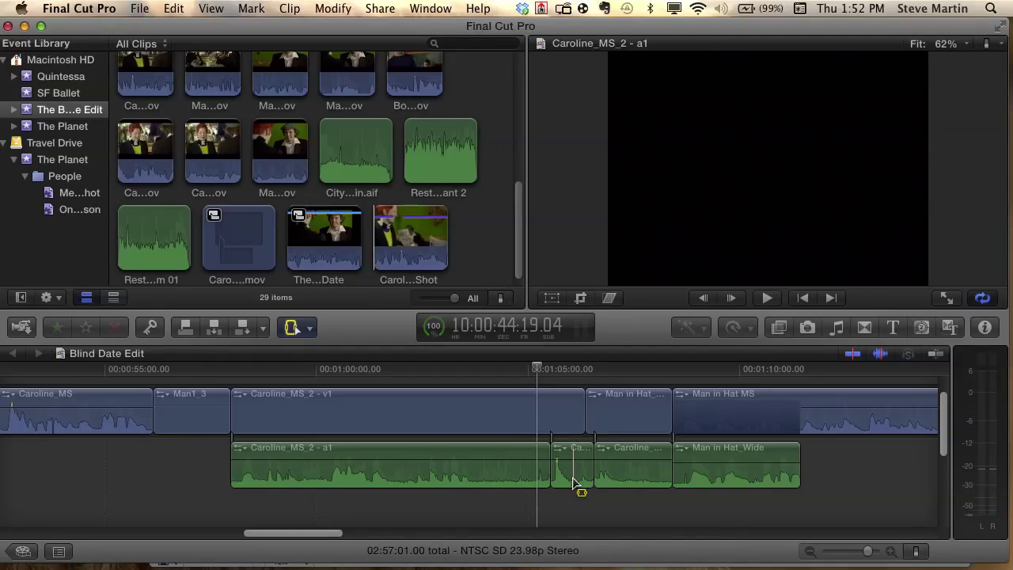
# Drag the spike segment's volume line down to -26 dB, then to -64 dB
pyautogui.press('a')
pyautogui.moveTo(570, 462); pyautogui.dragTo(570, 477)
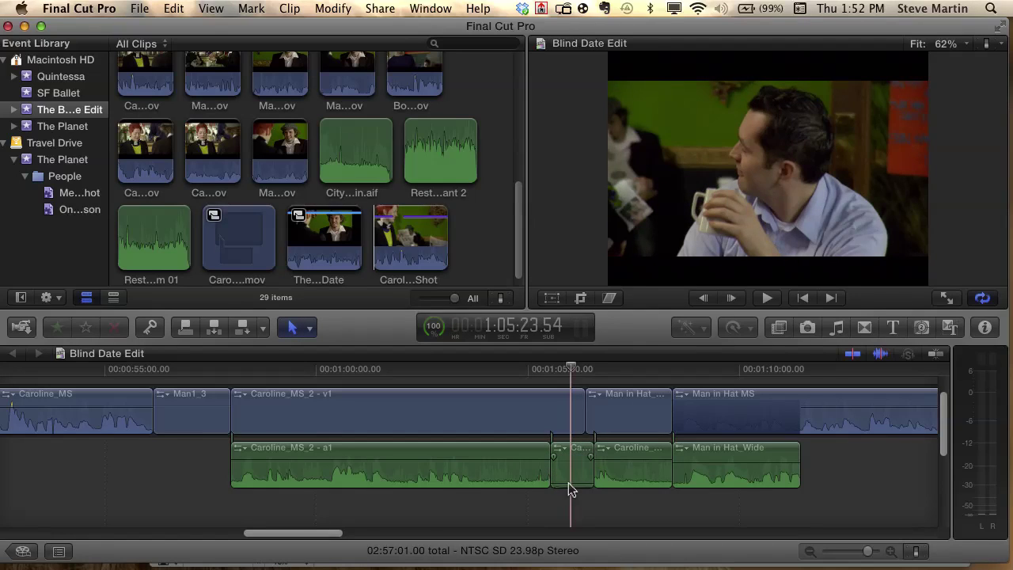
pyautogui.moveTo(568, 483); pyautogui.dragTo(569, 485)
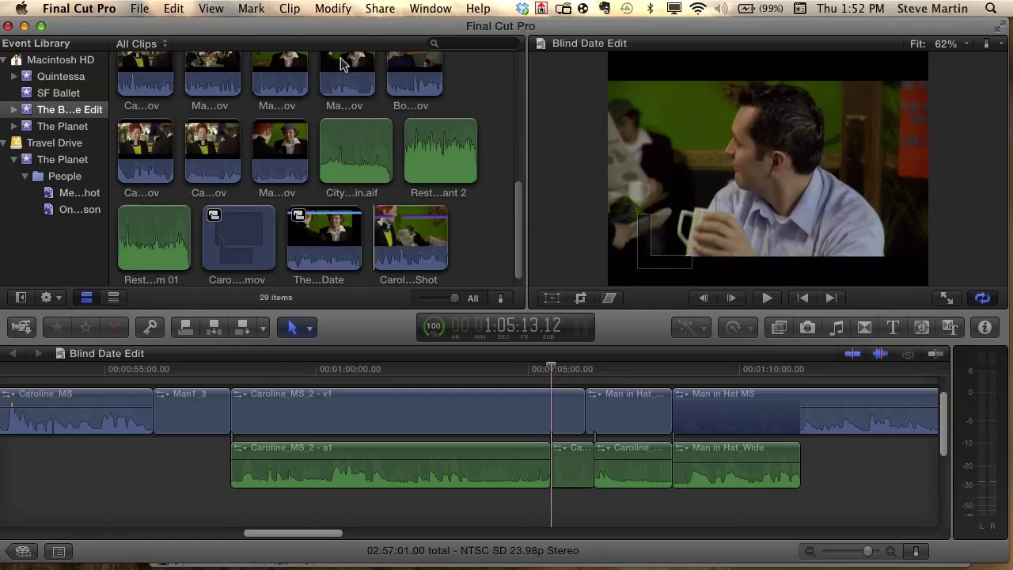
pyautogui.click(173, 8)
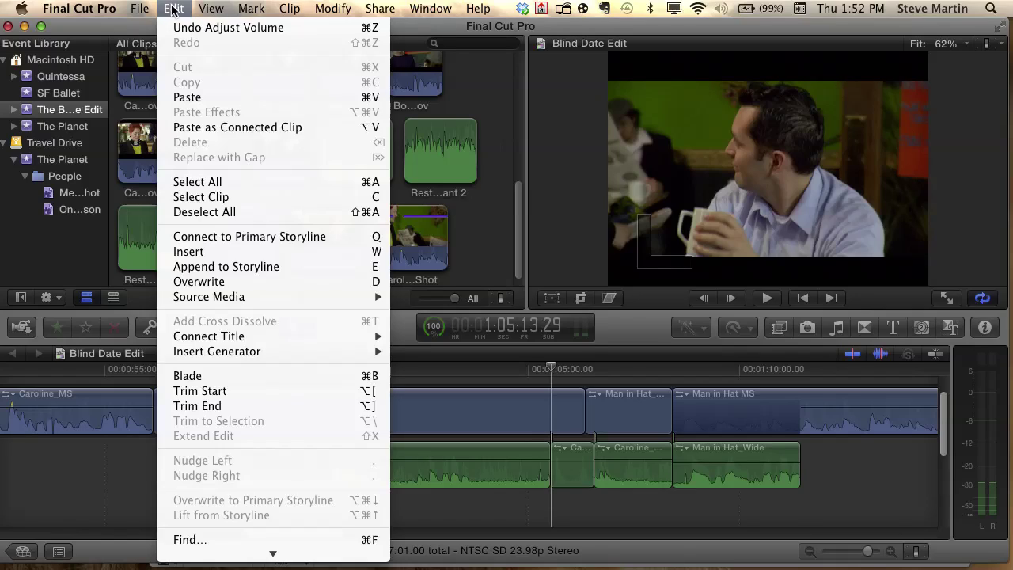
pyautogui.click(188, 127)
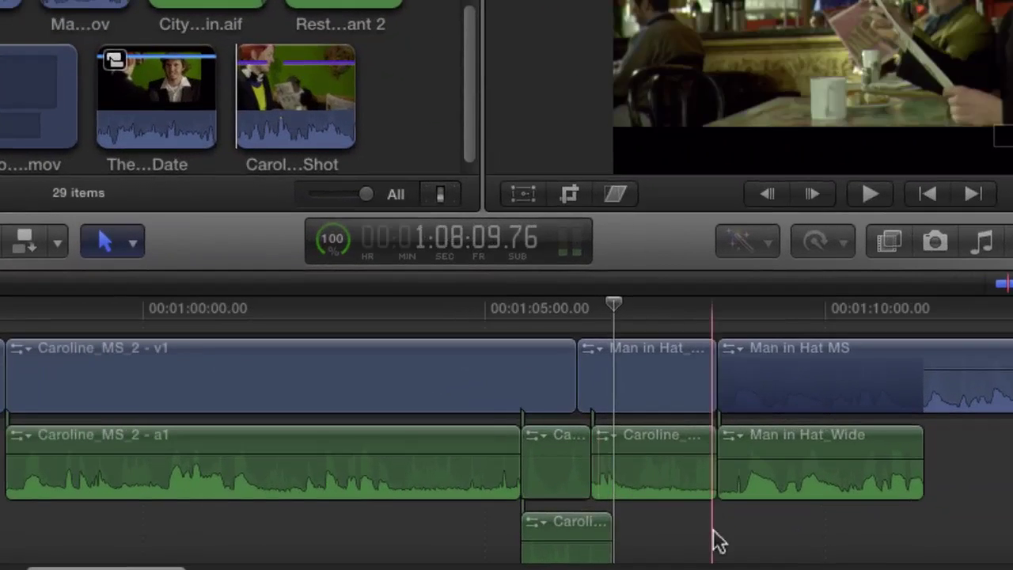
pyautogui.scroll(-2, 670, 513)
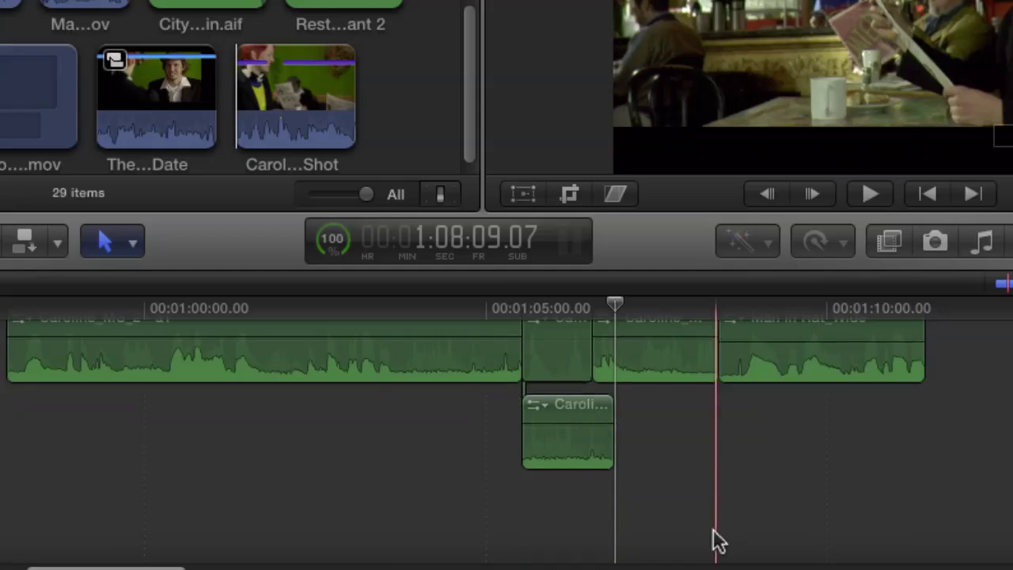
pyautogui.scroll(3, 679, 503)
pyautogui.hscroll(-5, 680, 503)
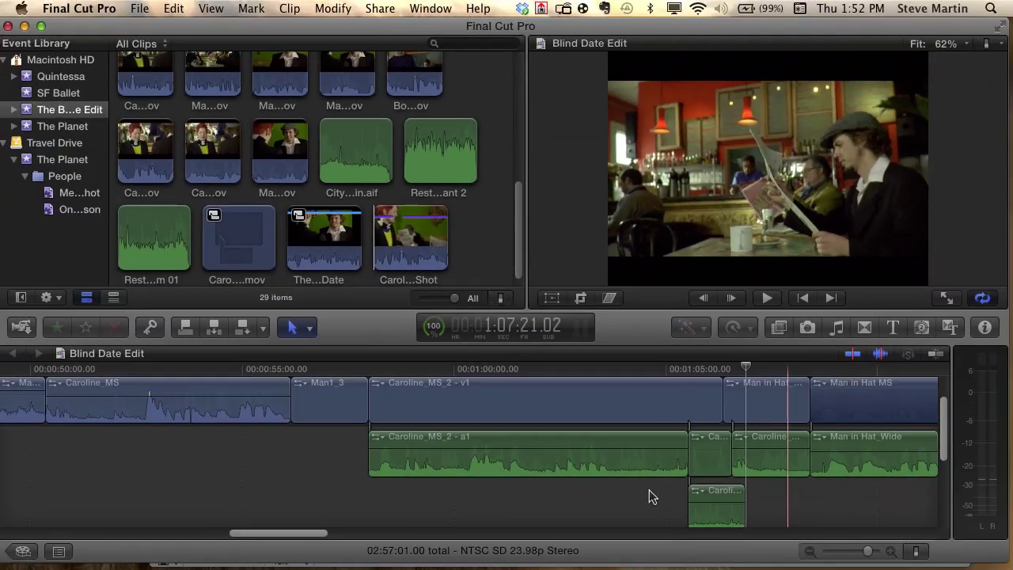
# With the Trim tool, roll the audio edit point after the muted section to the right
pyautogui.click(619, 379)
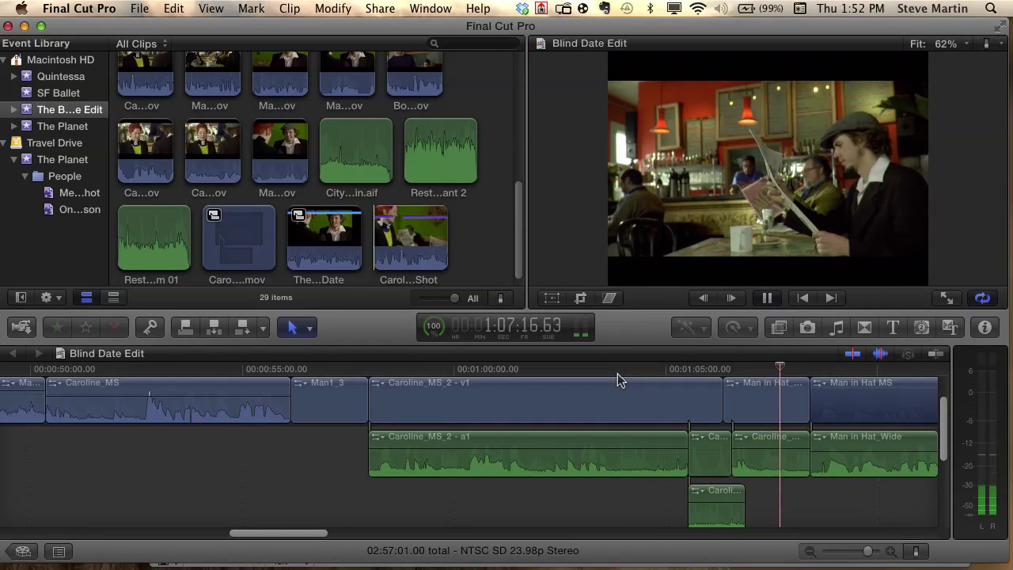
pyautogui.press('super+alt+s')
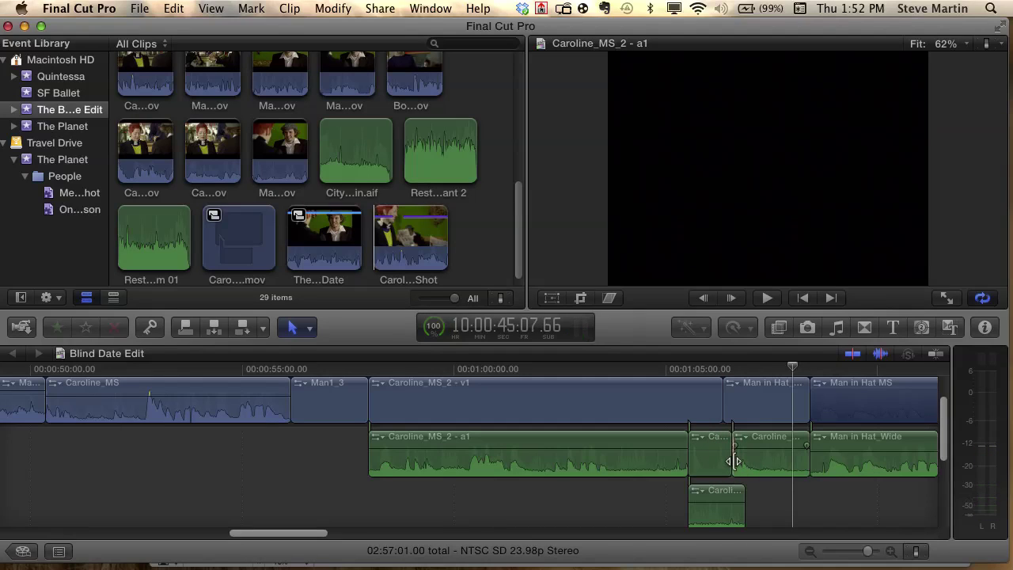
pyautogui.press('t')
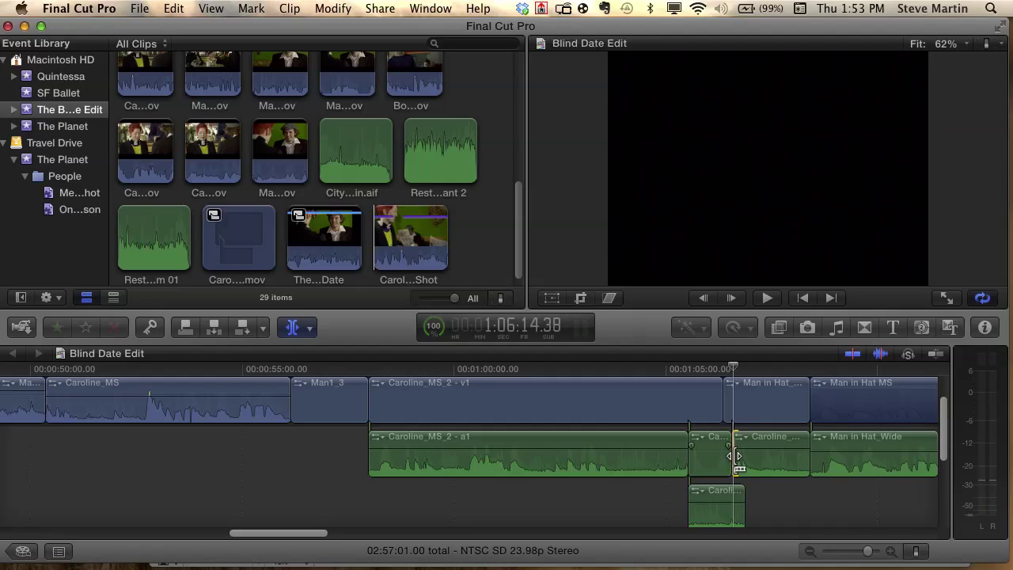
pyautogui.moveTo(736, 457); pyautogui.dragTo(736, 457)
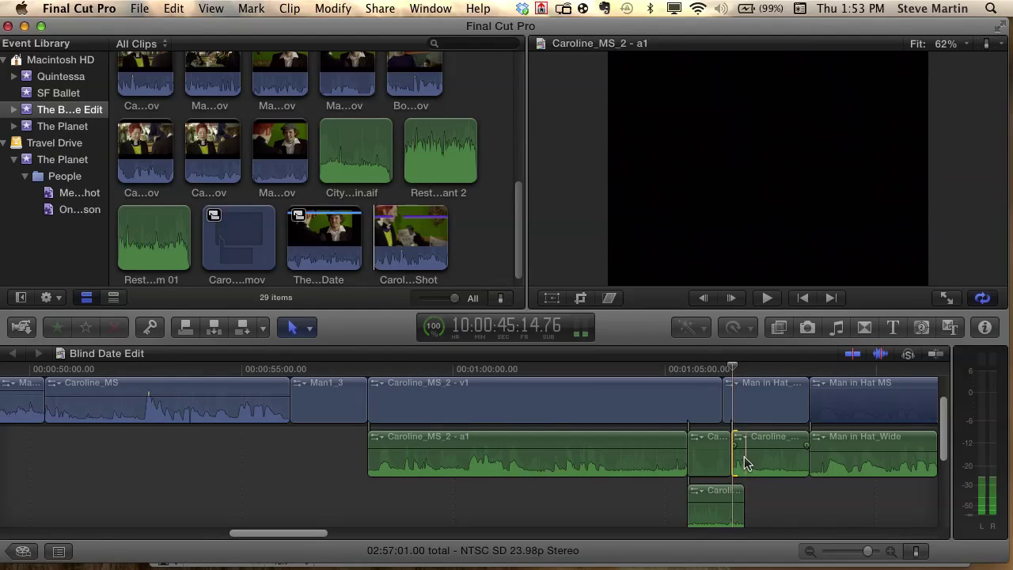
pyautogui.moveTo(734, 456); pyautogui.dragTo(746, 455)
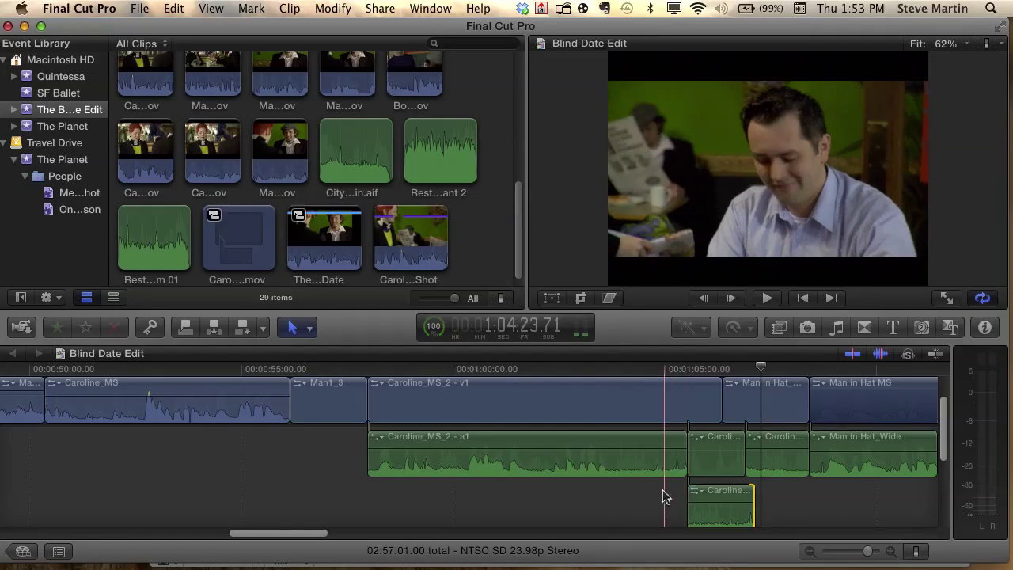
# Play back the patched section and stop playback
pyautogui.press('space')
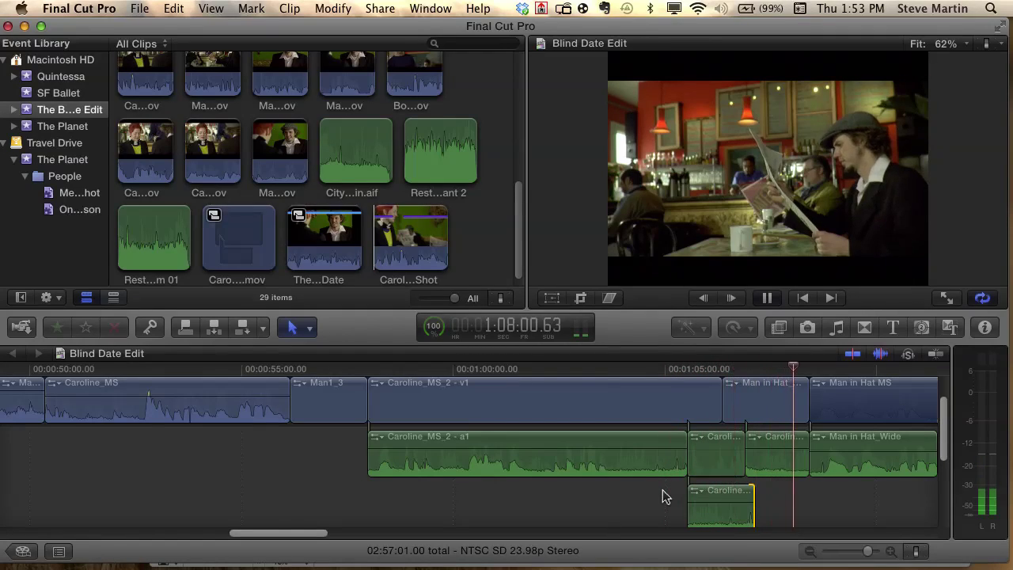
pyautogui.press('space')
pyautogui.scroll(-3, 685, 502)
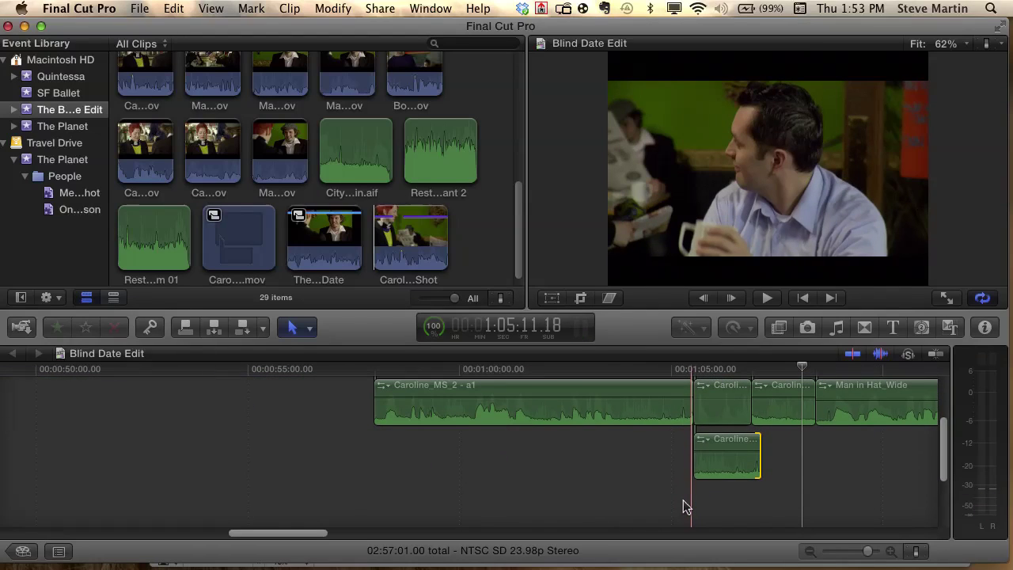
# Select the connected room-tone clip and zoom the timeline in around it
pyautogui.click(723, 467)
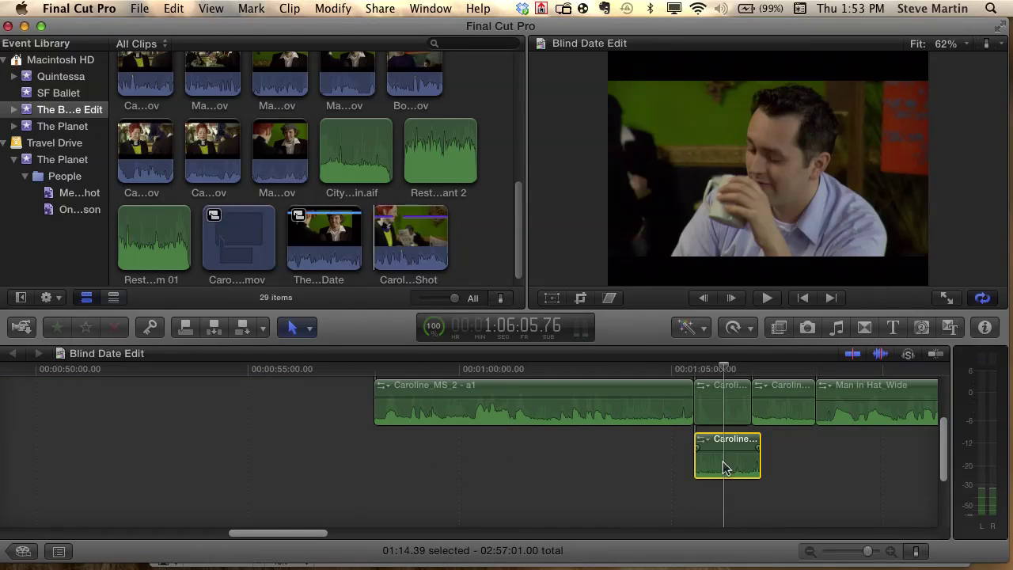
pyautogui.press('super+equal')
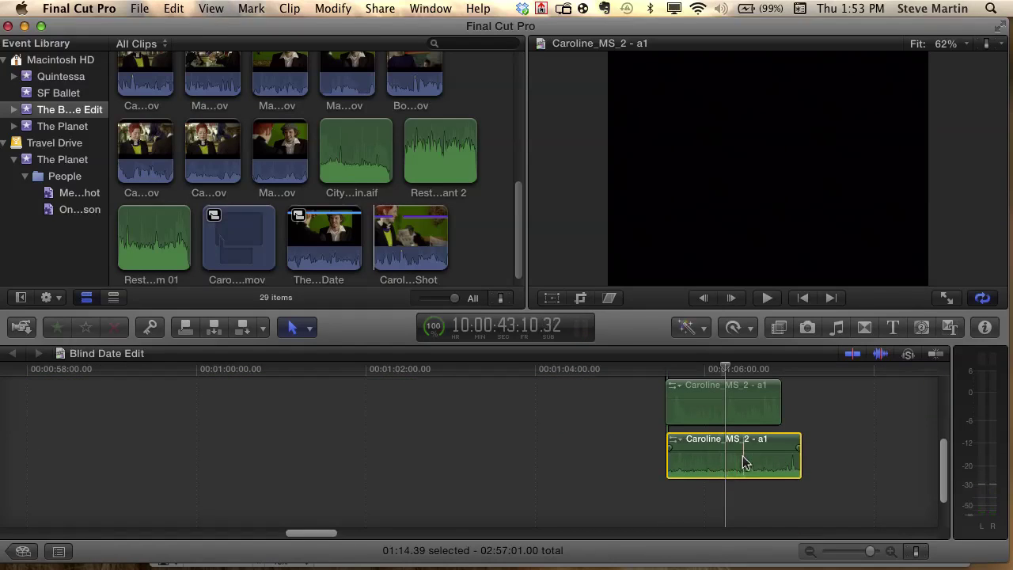
pyautogui.scroll(3, 743, 463)
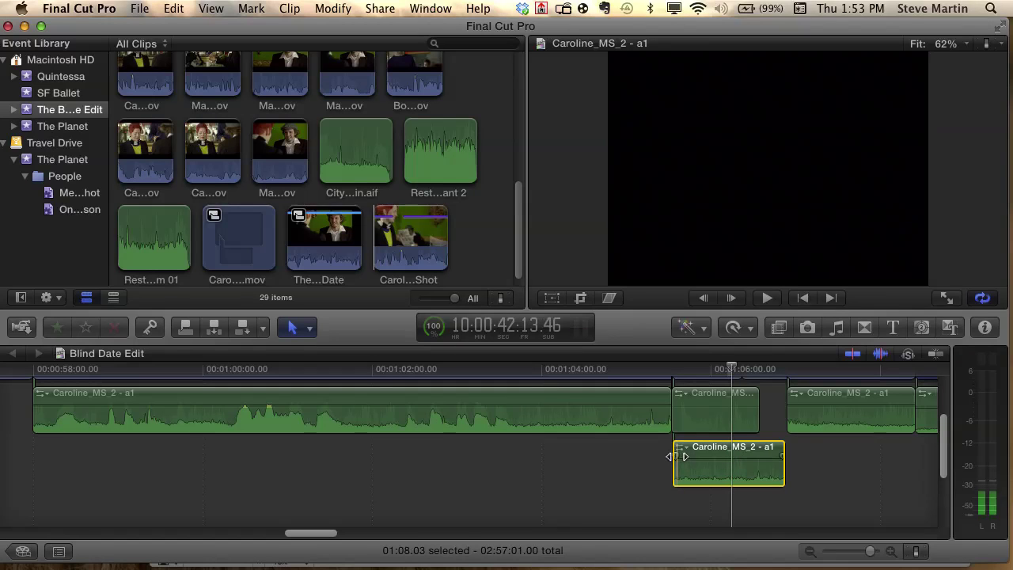
# Slip the room-tone clip to a different stretch of its source, keeping its position and length
pyautogui.moveTo(676, 454); pyautogui.dragTo(676, 455)
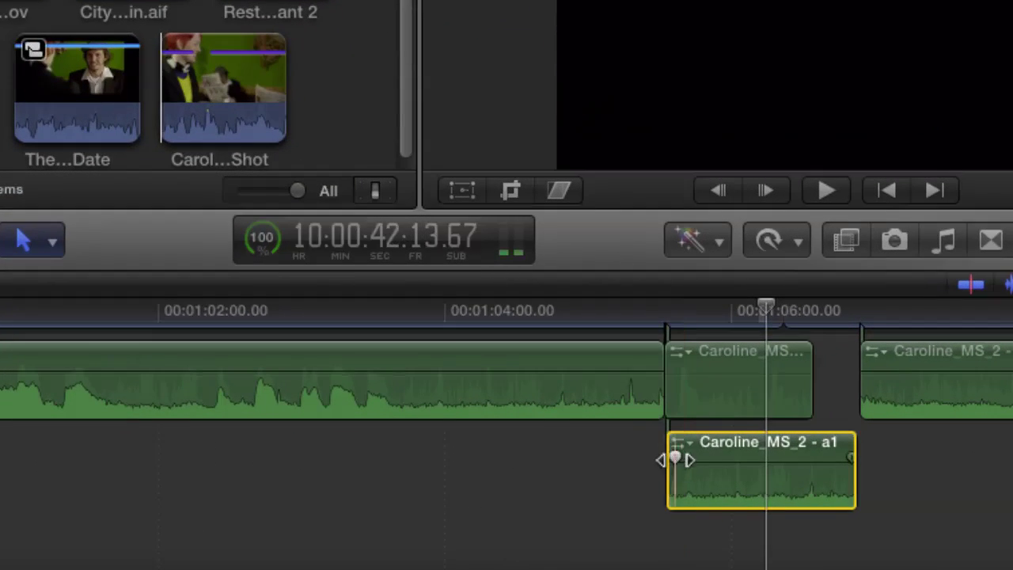
pyautogui.moveTo(674, 458); pyautogui.dragTo(673, 454)
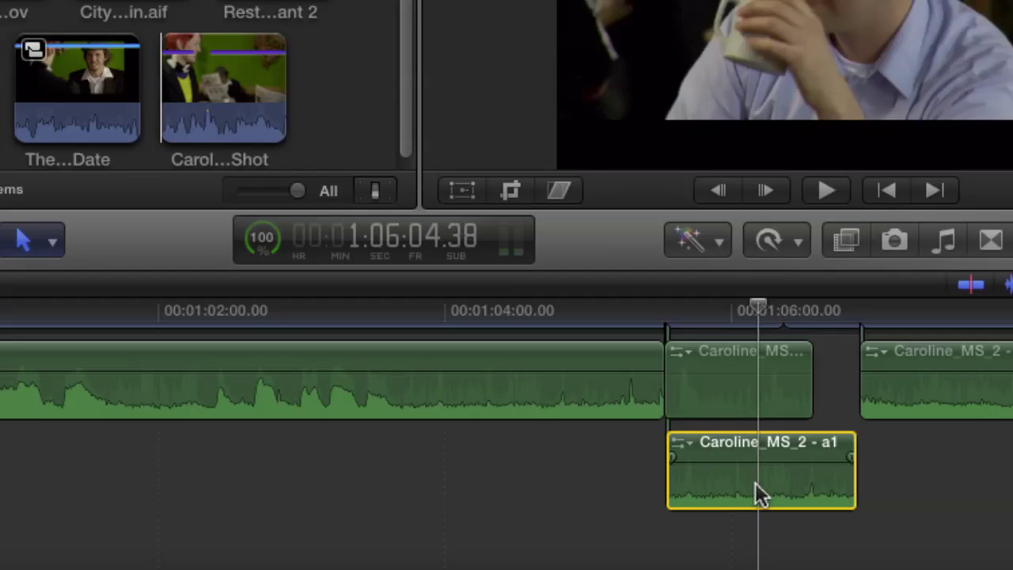
pyautogui.moveTo(755, 483); pyautogui.dragTo(669, 504)
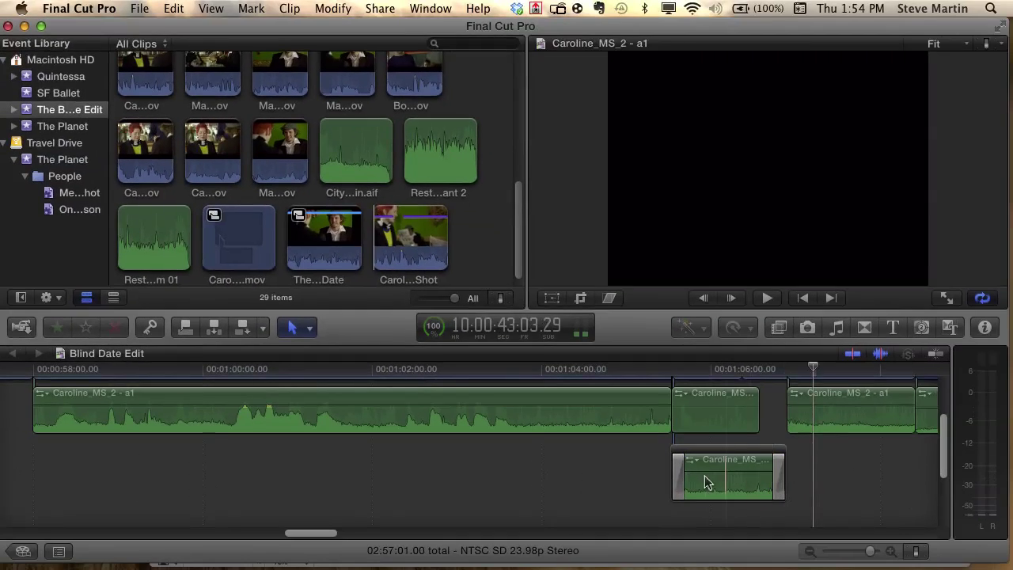
# Select the opening Cross Dissolve, show it in the Inspector, and list the Fade In Type choices
pyautogui.click(678, 484)
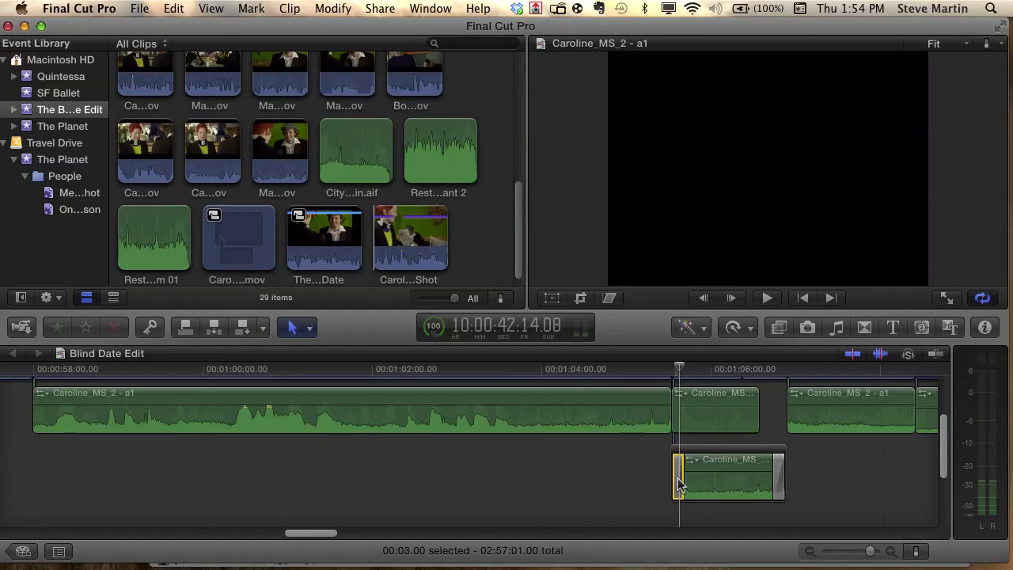
pyautogui.click(984, 327)
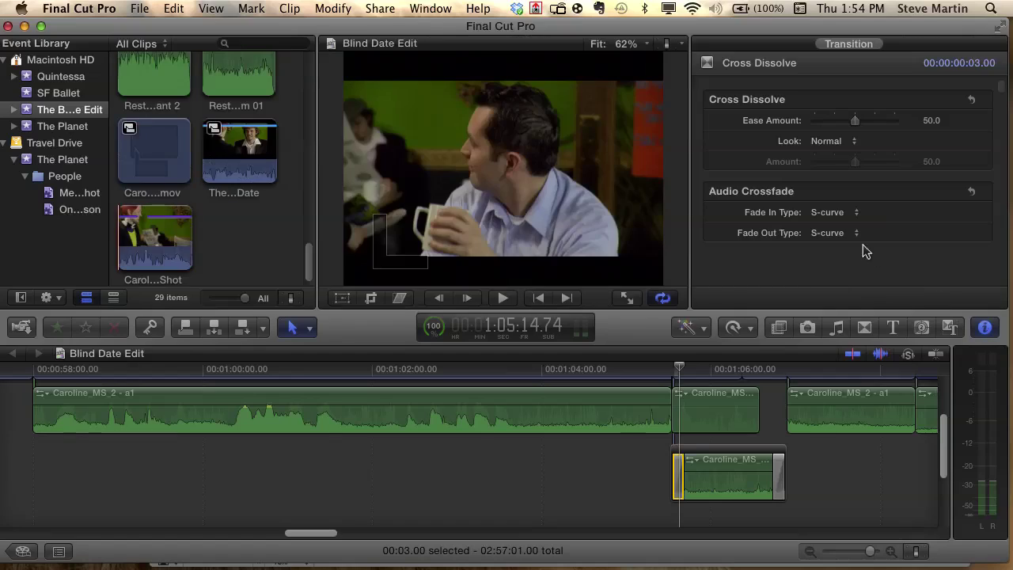
pyautogui.click(851, 213)
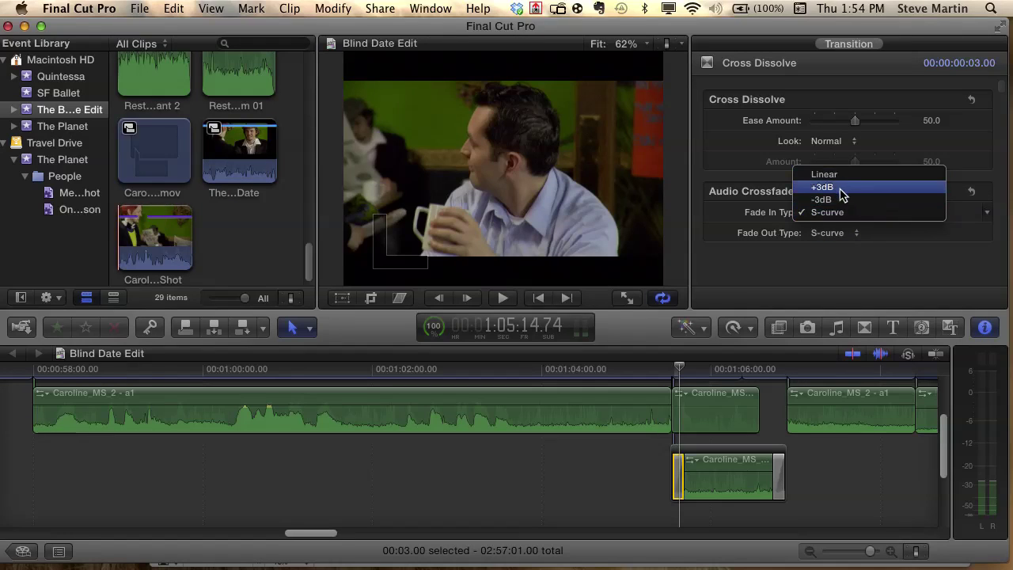